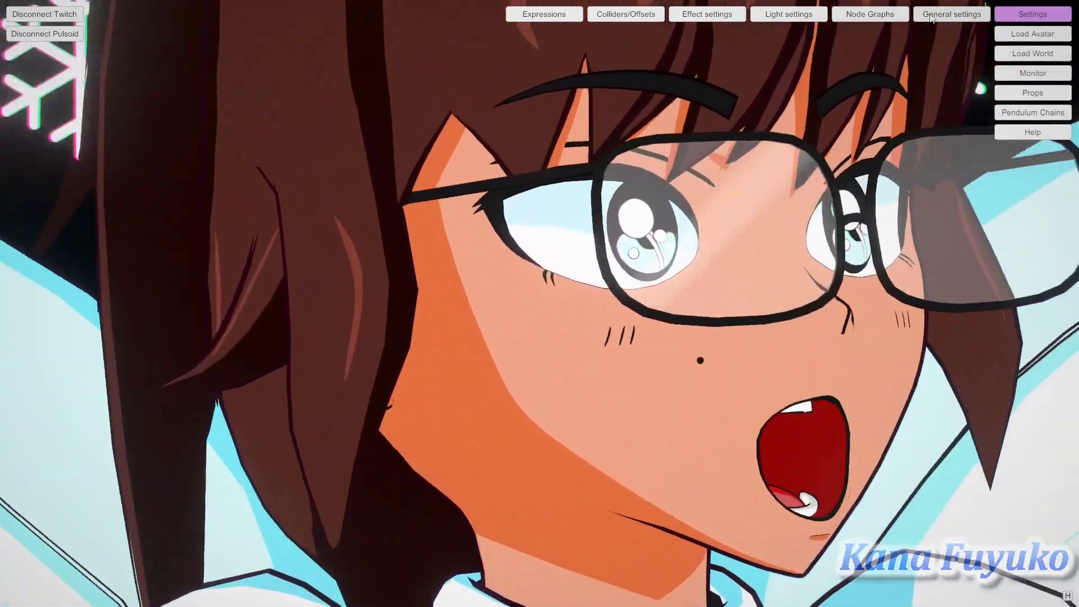
Step: Open Settings and set the Camera Settings preset to Default
click(1032, 14)
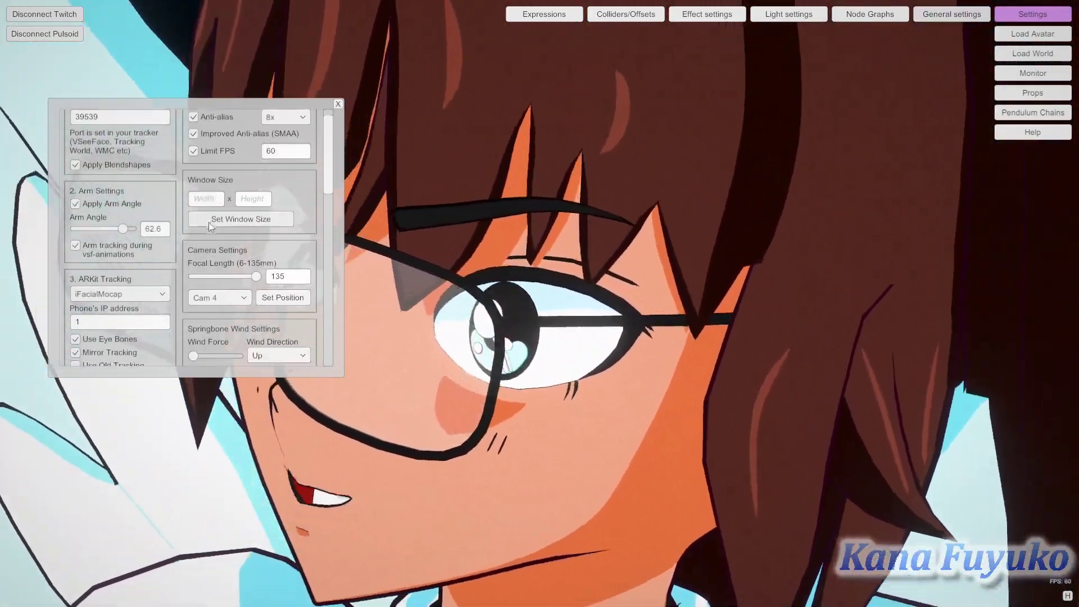
scroll(203, 264, down, 1)
click(207, 286)
click(207, 302)
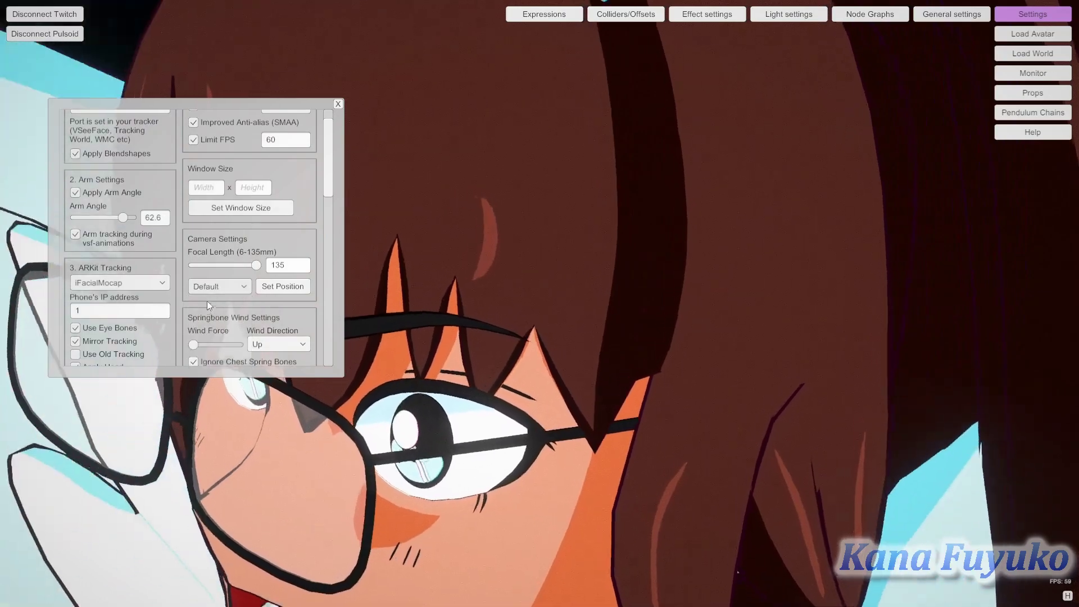
click(213, 285)
click(230, 288)
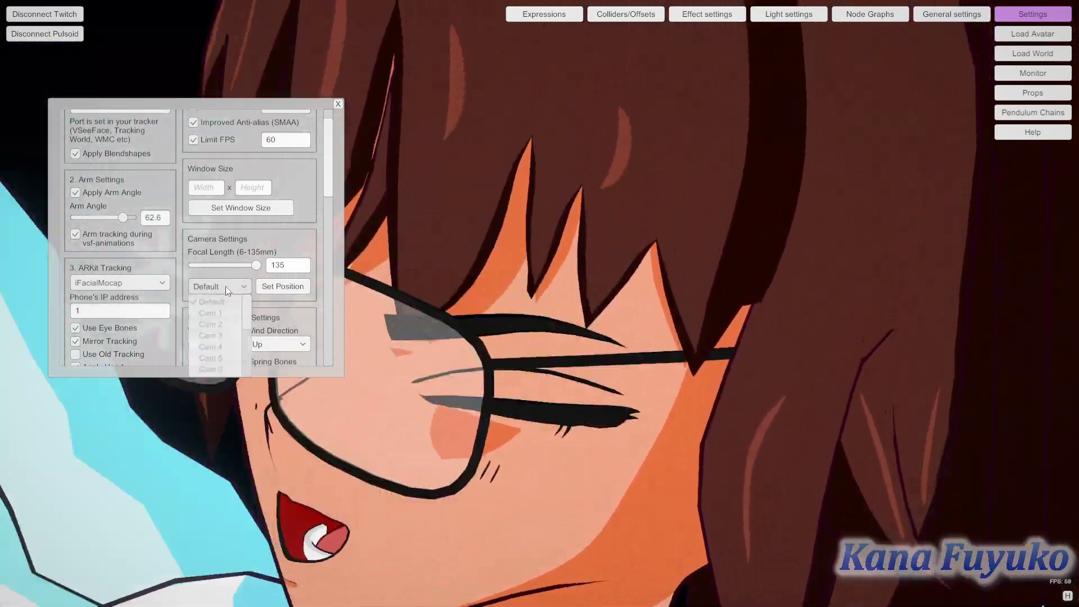
Step: Try the Cam 1 preset, then settle the avatar view on Cam 2
click(225, 287)
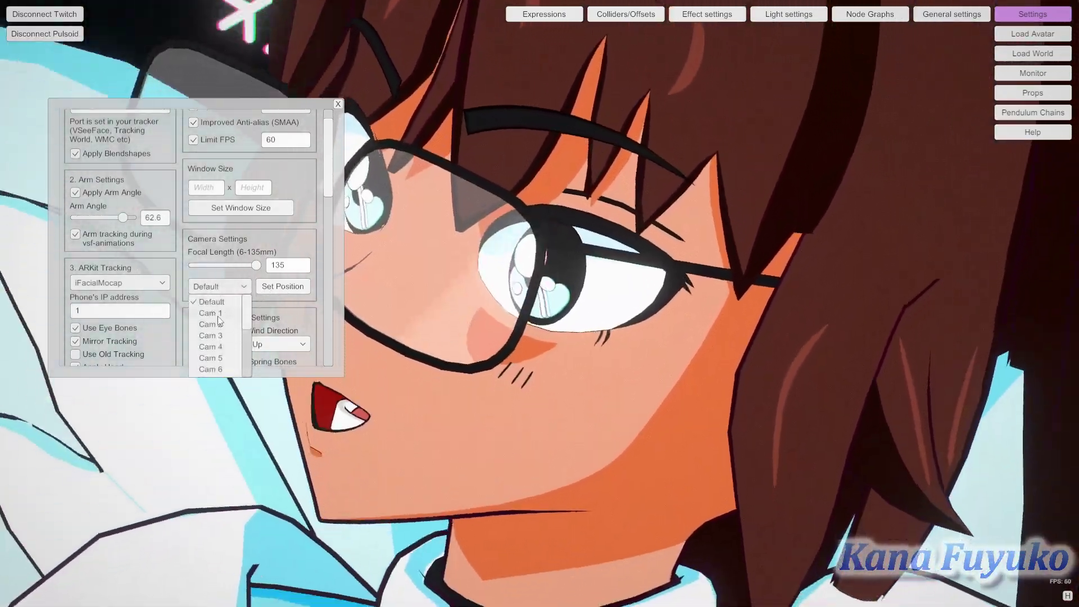
click(215, 324)
click(222, 286)
click(219, 314)
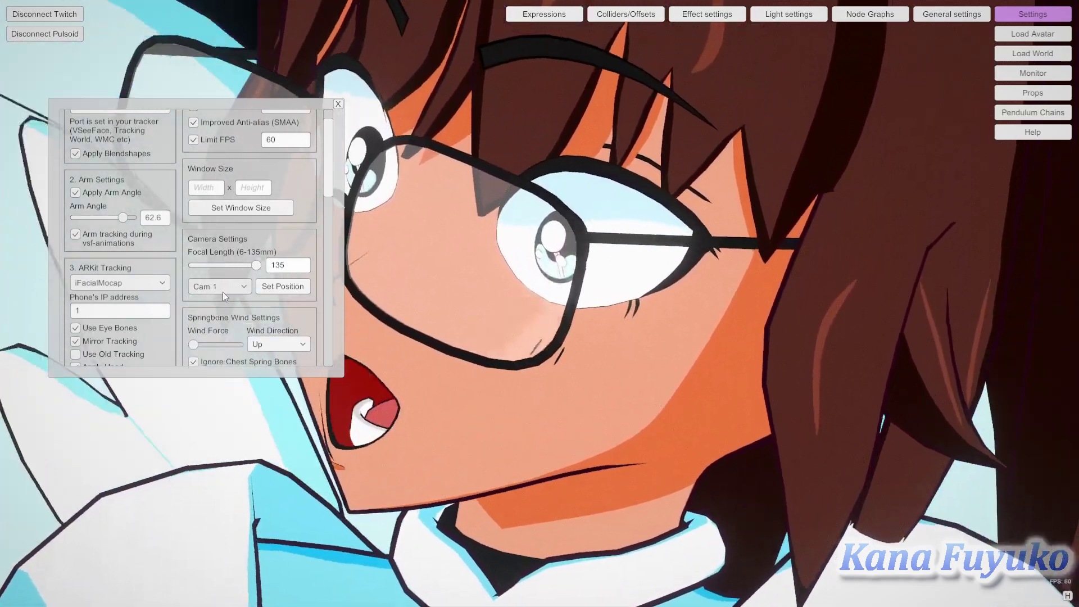
click(223, 287)
click(211, 324)
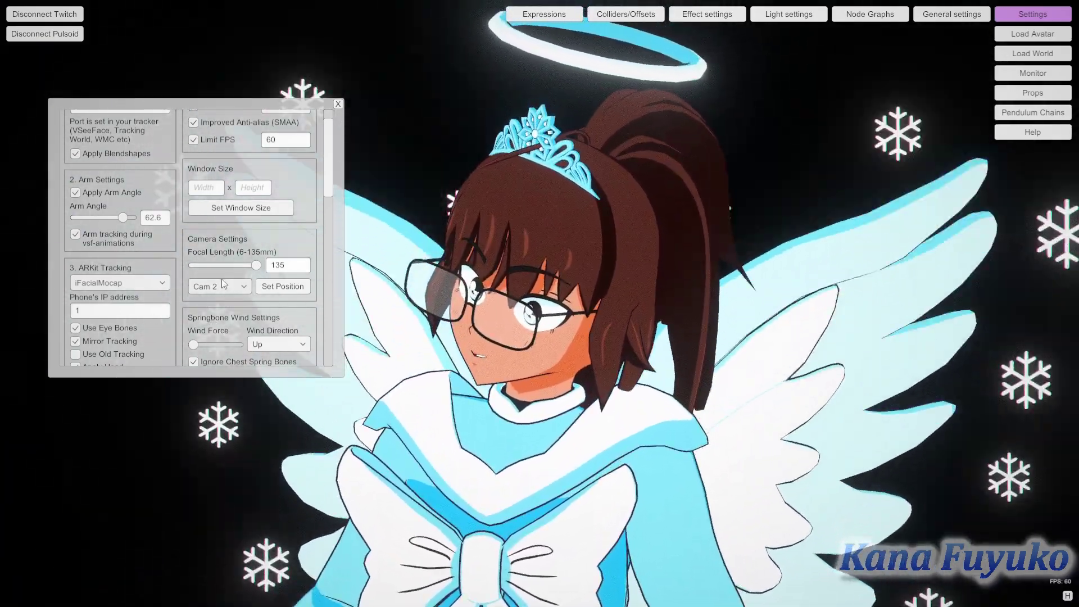
Step: Set the camera preset back to Default and close the Settings window
click(219, 286)
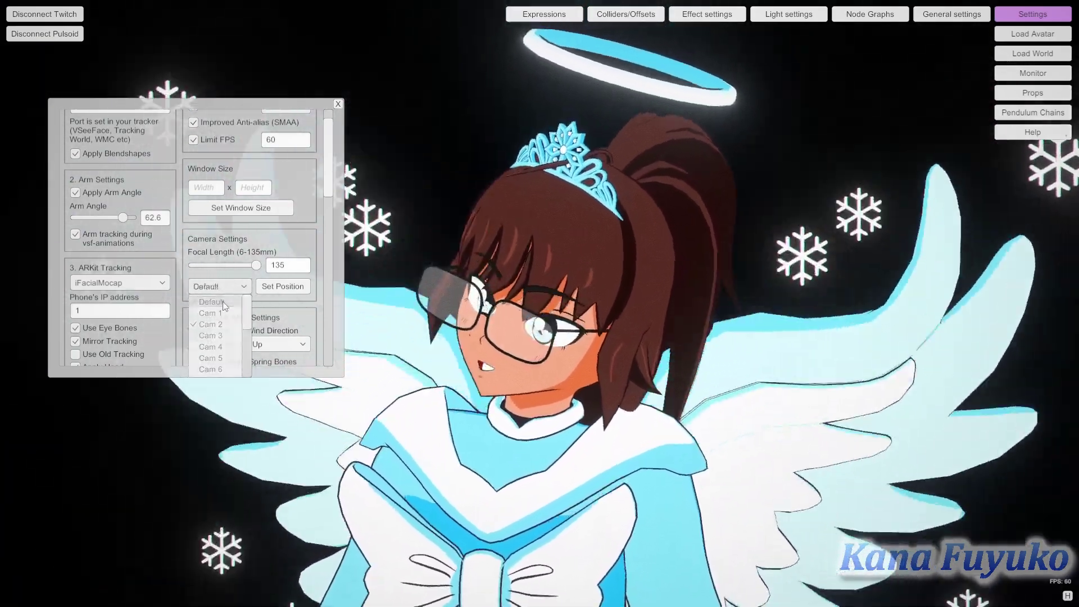
click(221, 302)
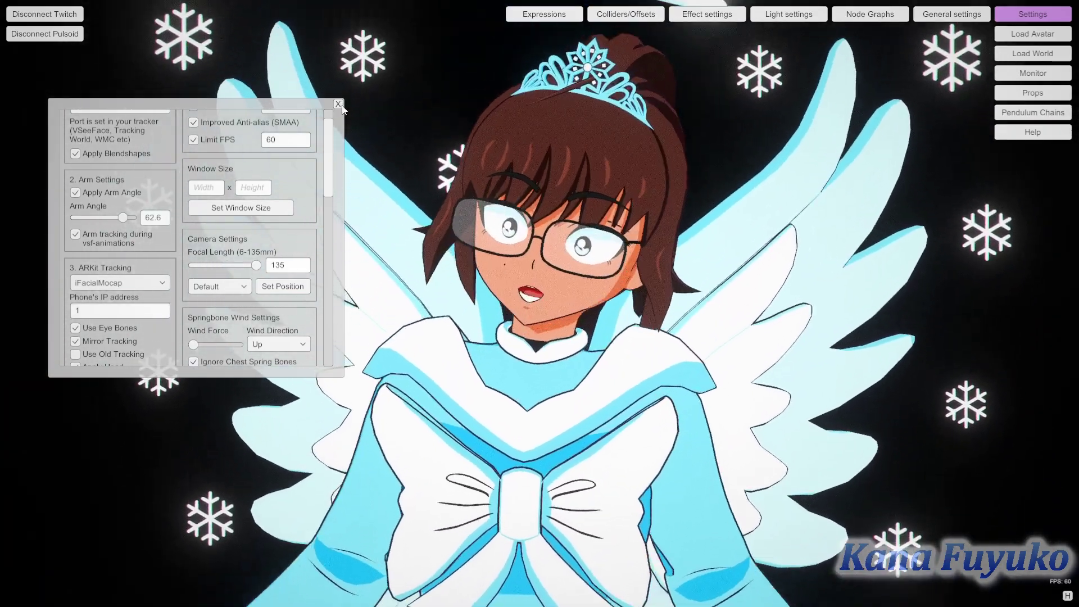
click(338, 104)
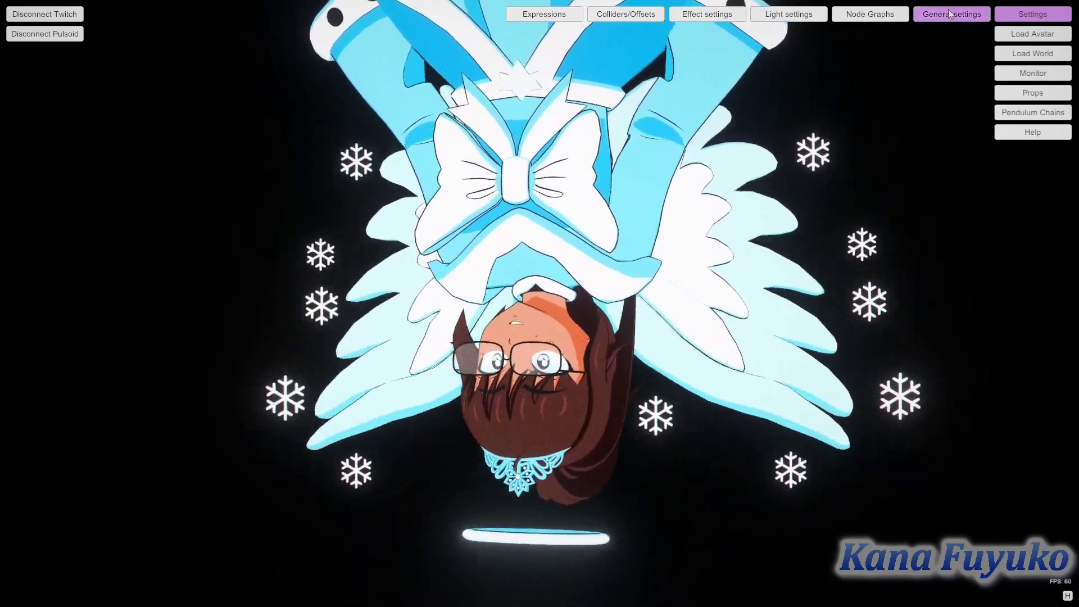
click(1032, 15)
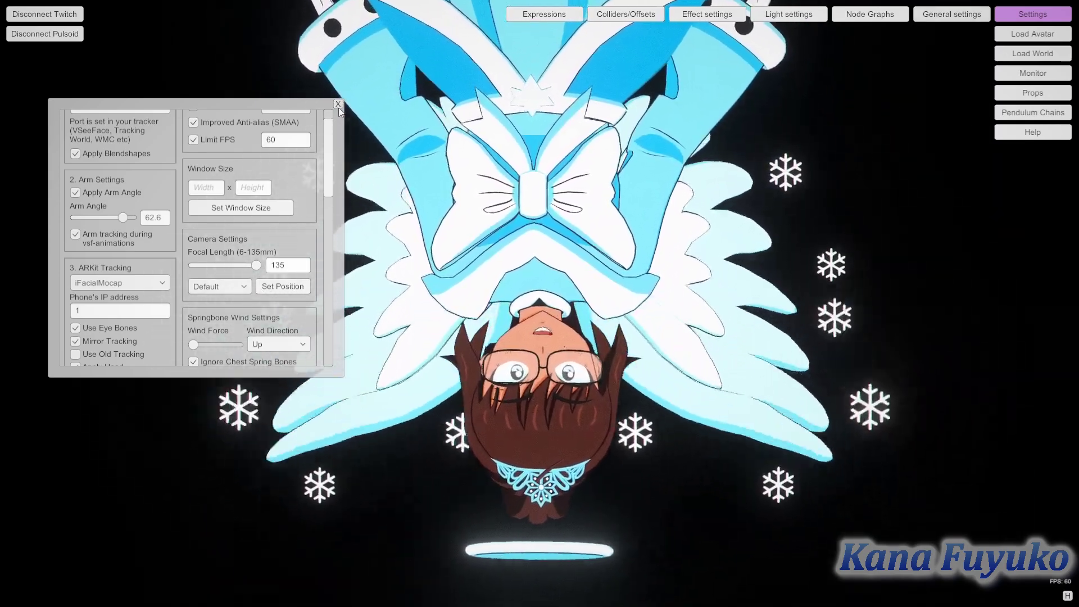
click(337, 105)
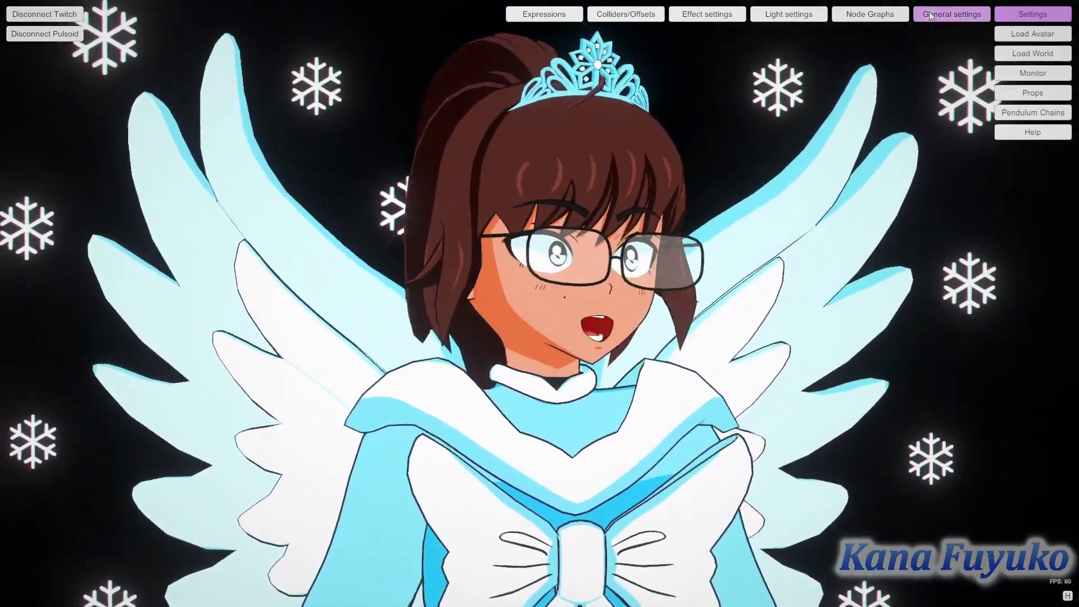
Step: Reopen Settings and choose the Cam 1 preset for a right-side close-up
click(952, 14)
click(222, 288)
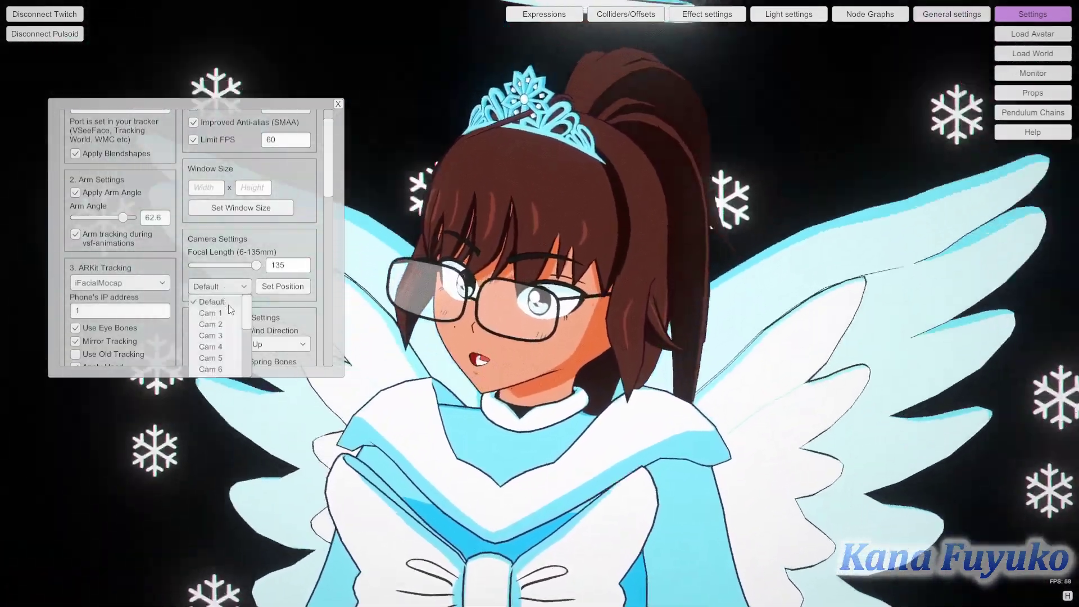
click(218, 298)
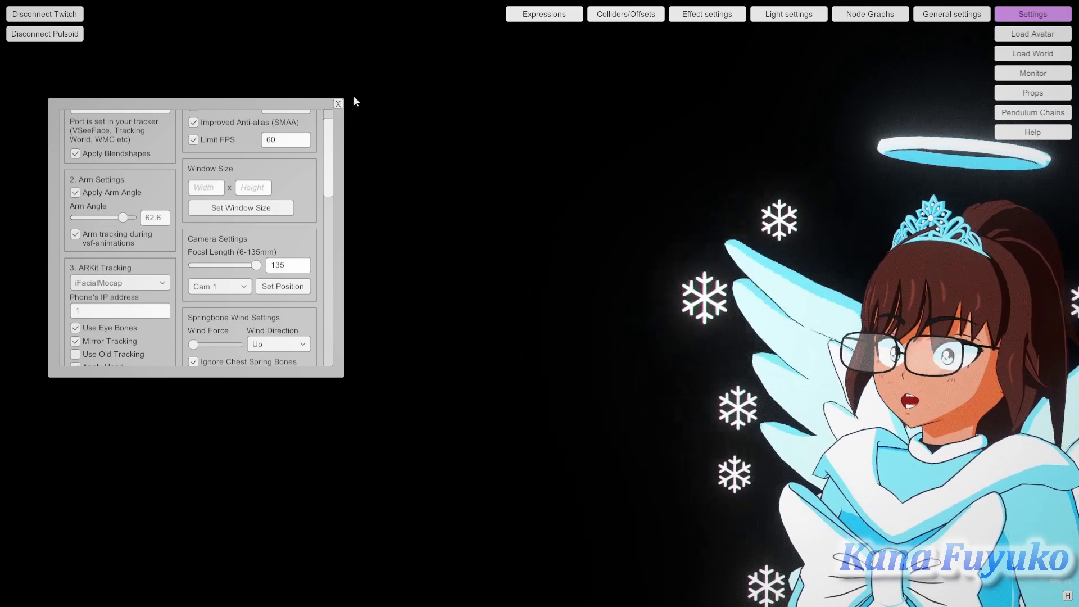
Step: Create a new node graph and place a Hotkey callback node at its upper left
click(847, 17)
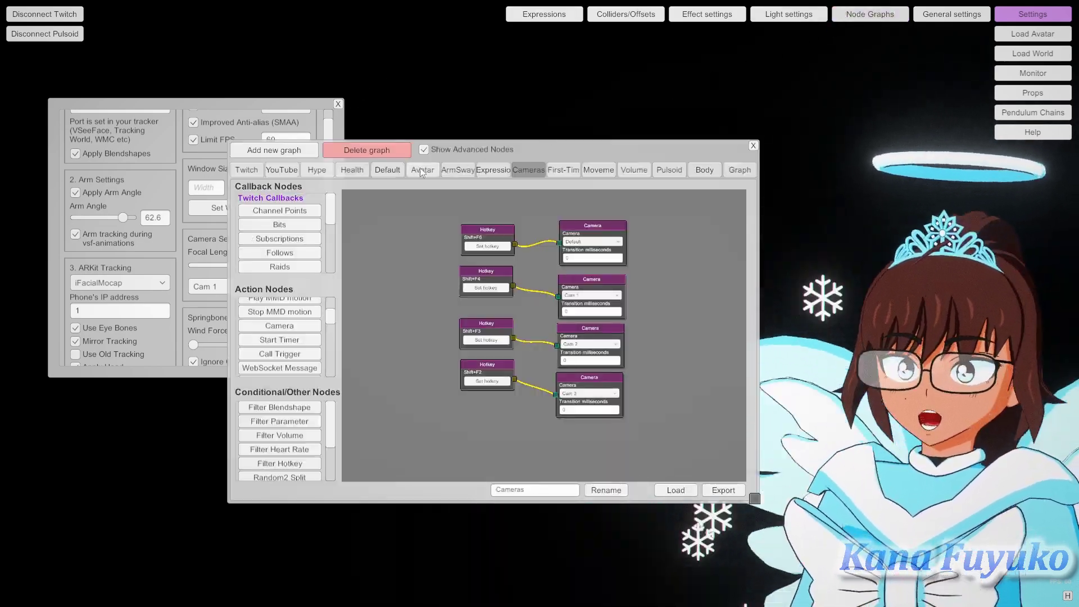
scroll(477, 293, up, 3)
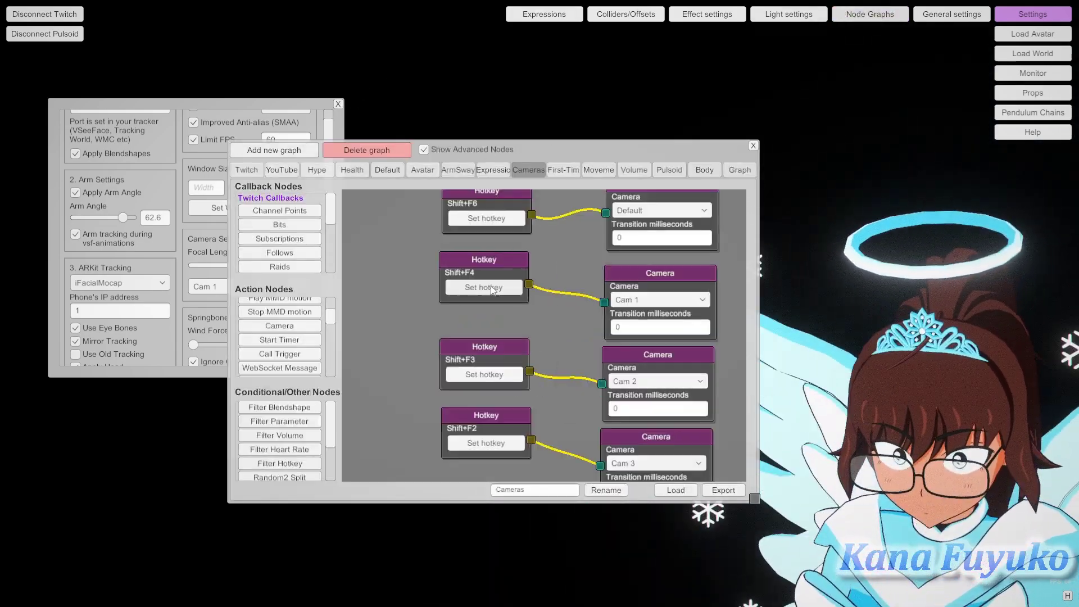
click(301, 156)
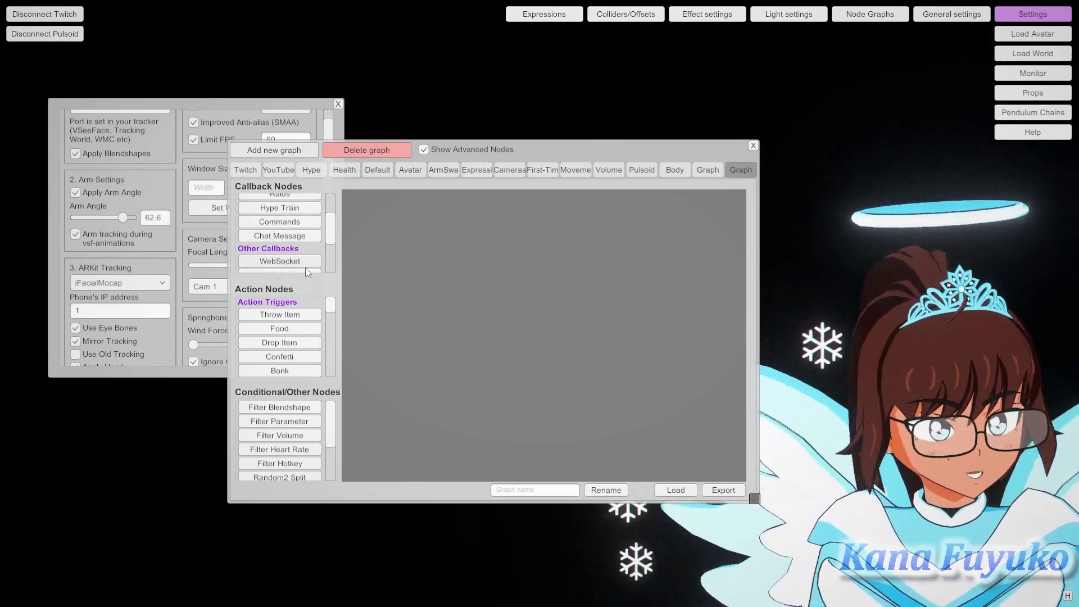
scroll(283, 236, down, 1)
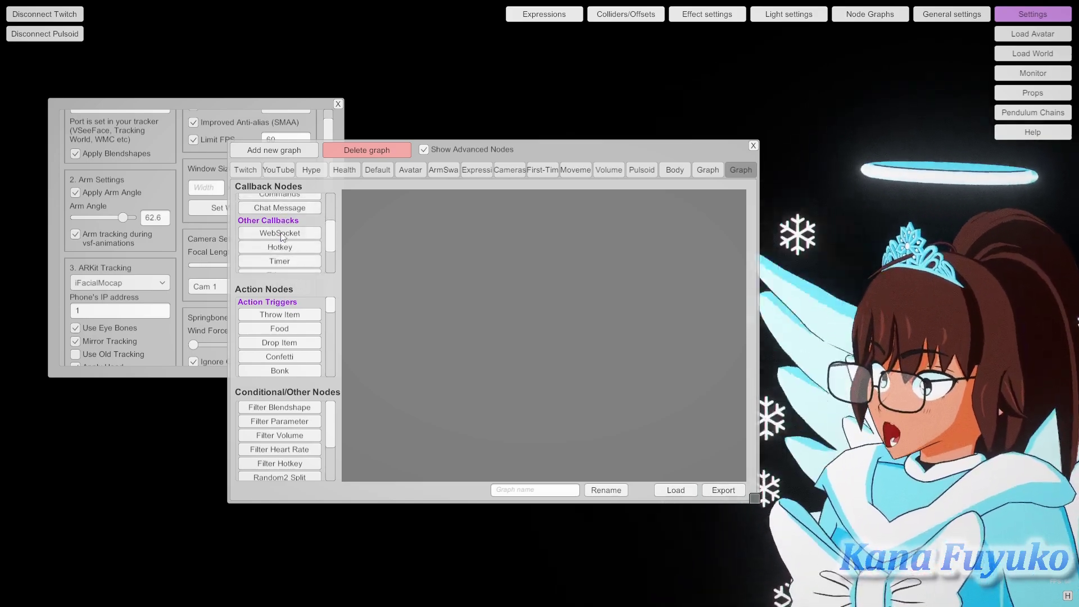
click(280, 247)
drag(554, 320, 416, 237)
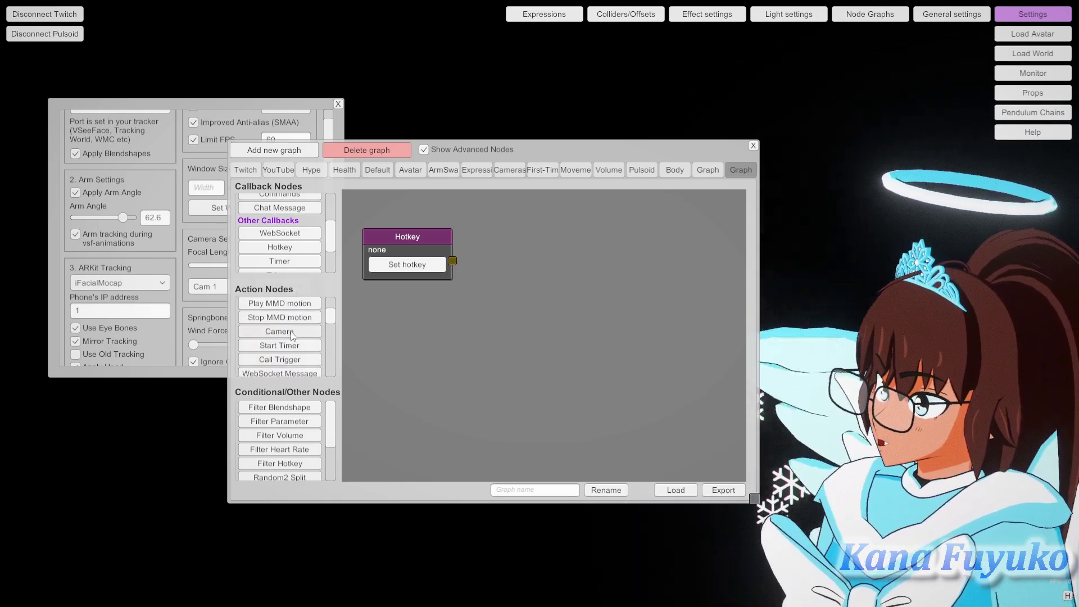
Step: Add a Camera node and wire the Hotkey node's output into it
click(292, 333)
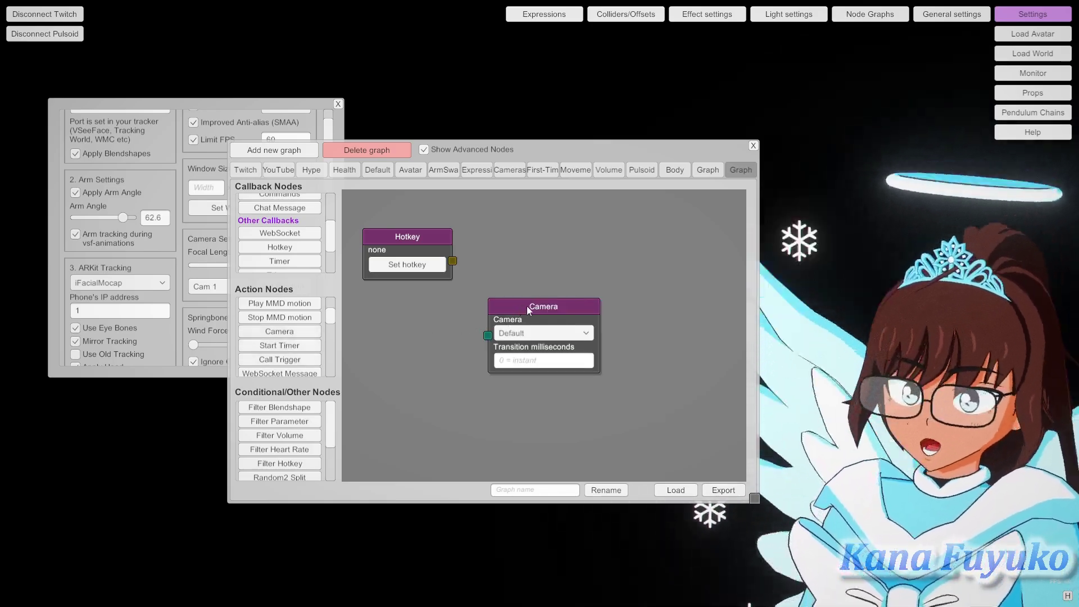
drag(528, 309, 585, 264)
drag(453, 262, 587, 264)
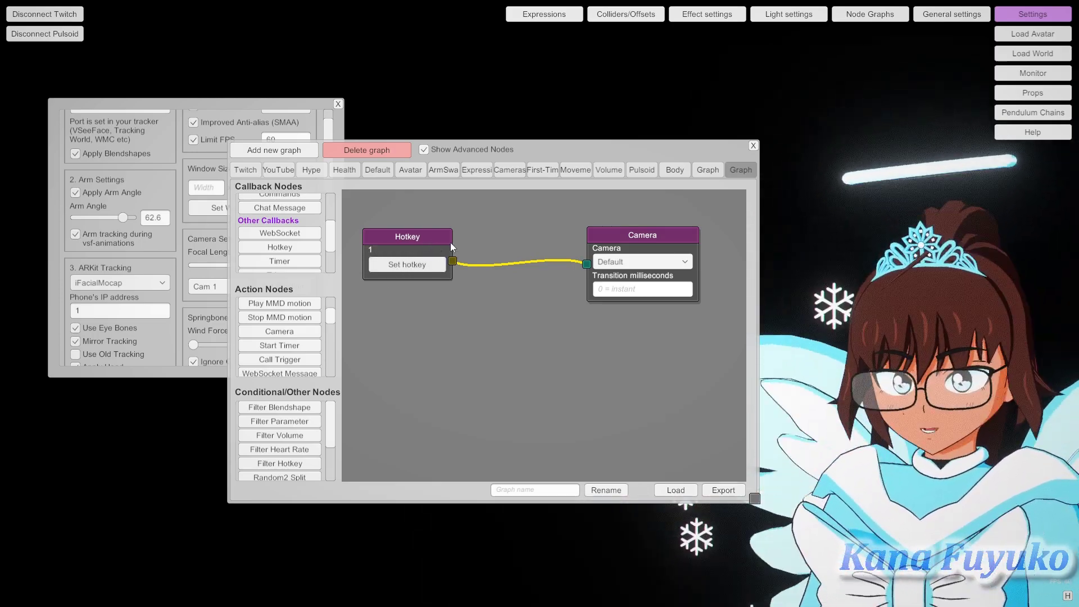
Step: Set the Camera node to Cam 1 and switch the live camera to Cam 2
click(636, 264)
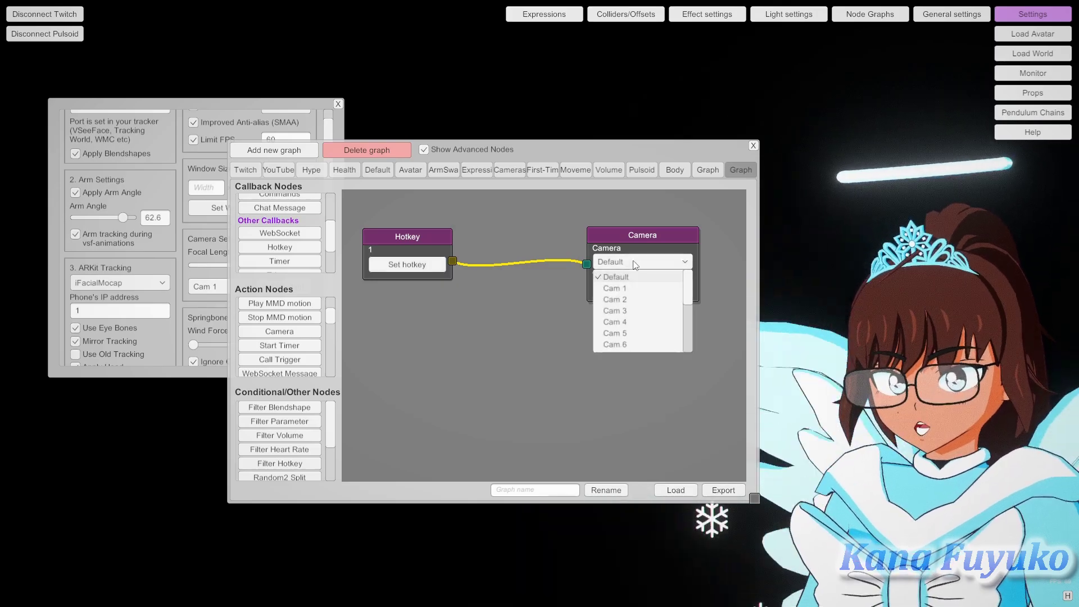
click(626, 267)
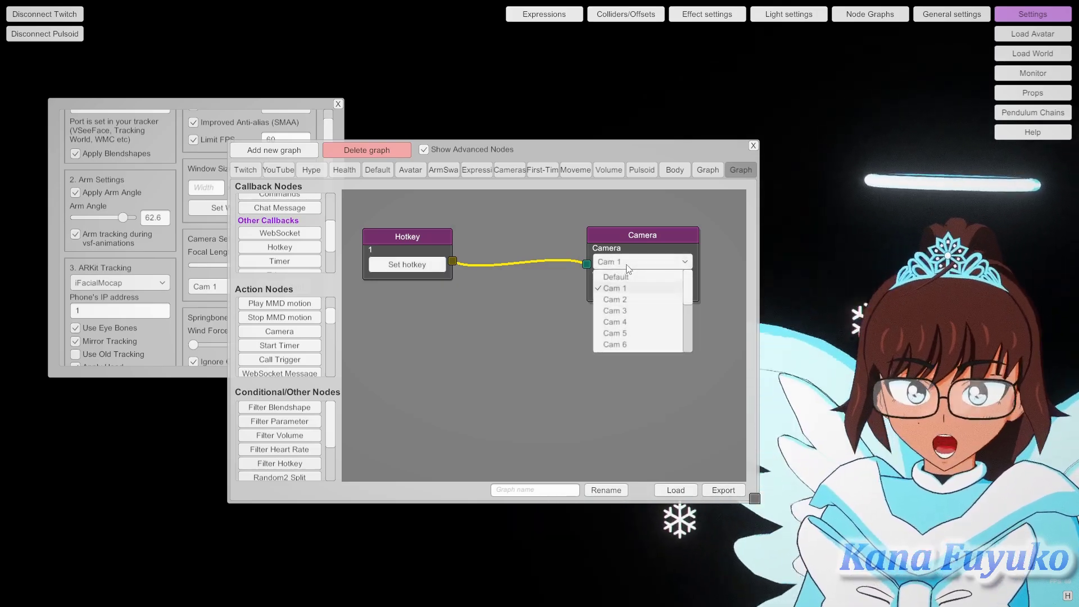
click(627, 262)
drag(589, 181, 412, 402)
click(238, 286)
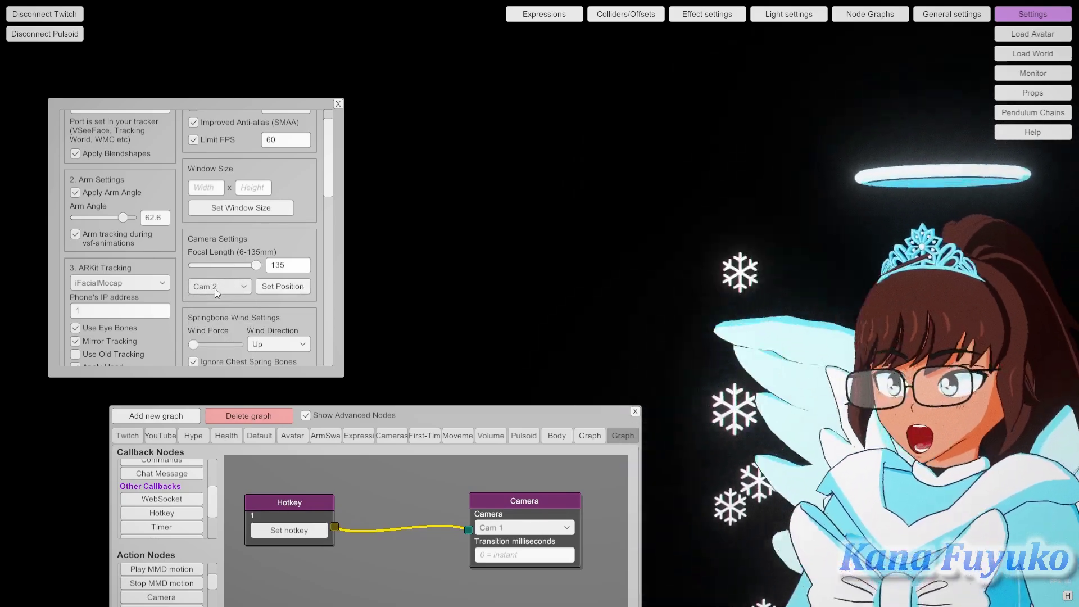
Step: Give the Camera node a 0 ms transition time for an instant switch
click(215, 287)
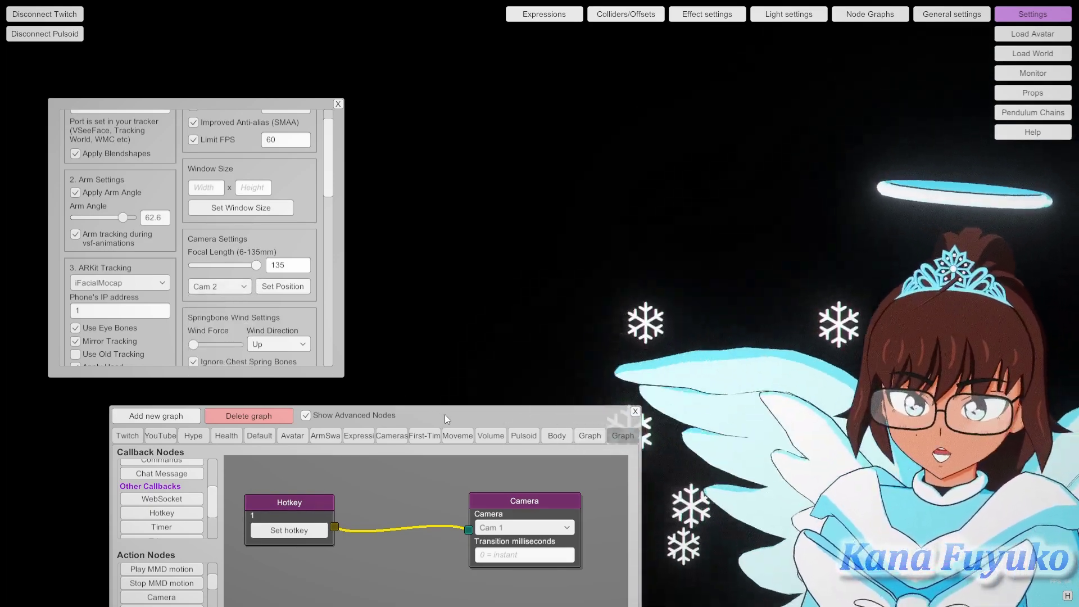
drag(444, 414, 492, 141)
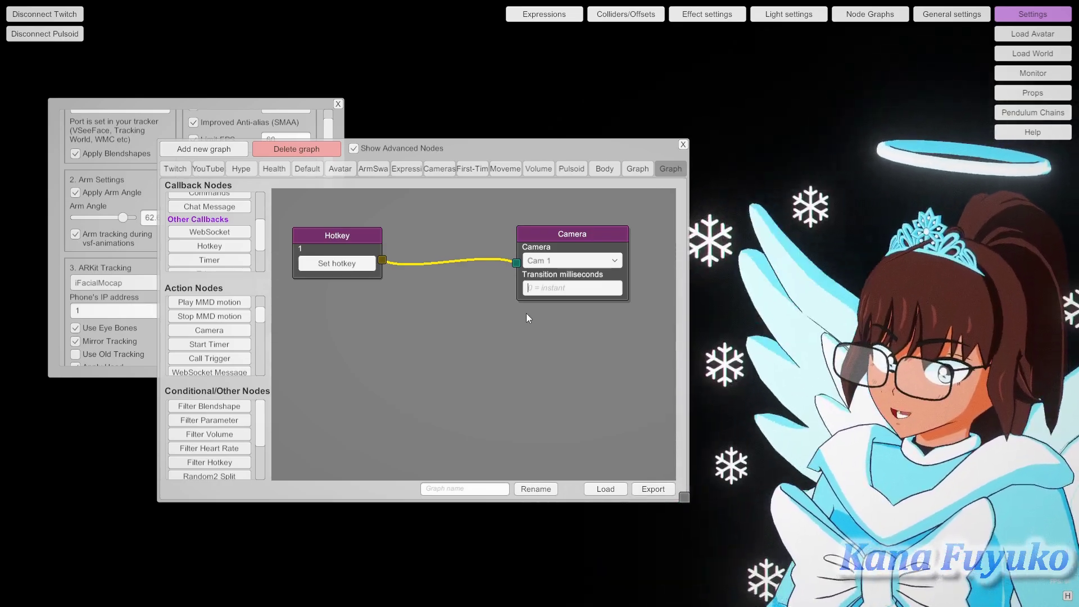
text(.)
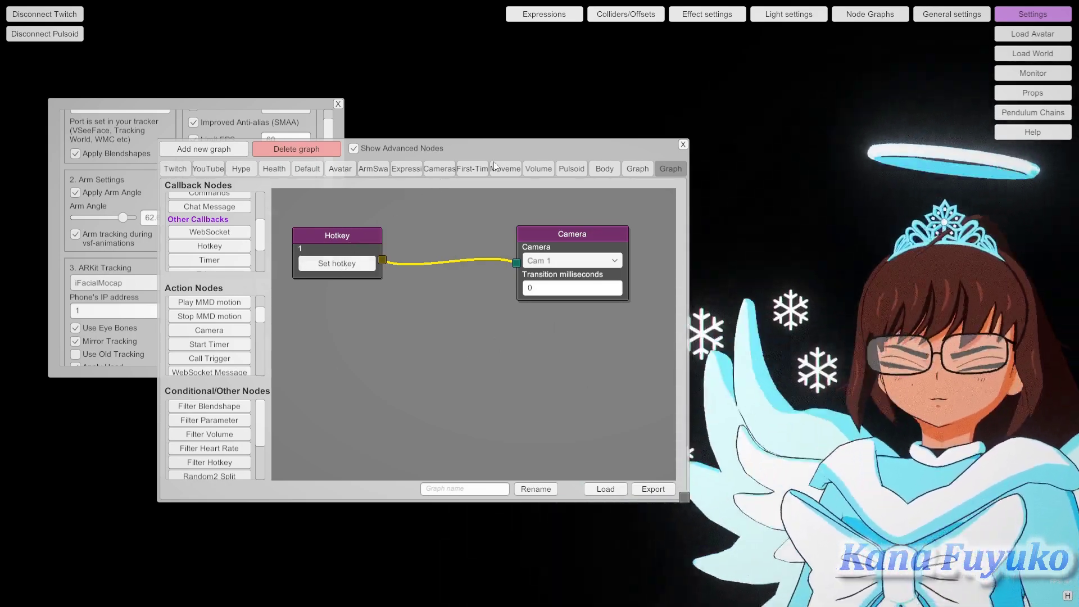
Step: Close and reopen the node graph, fire hotkey 1 to change the avatar view, then close it
click(683, 145)
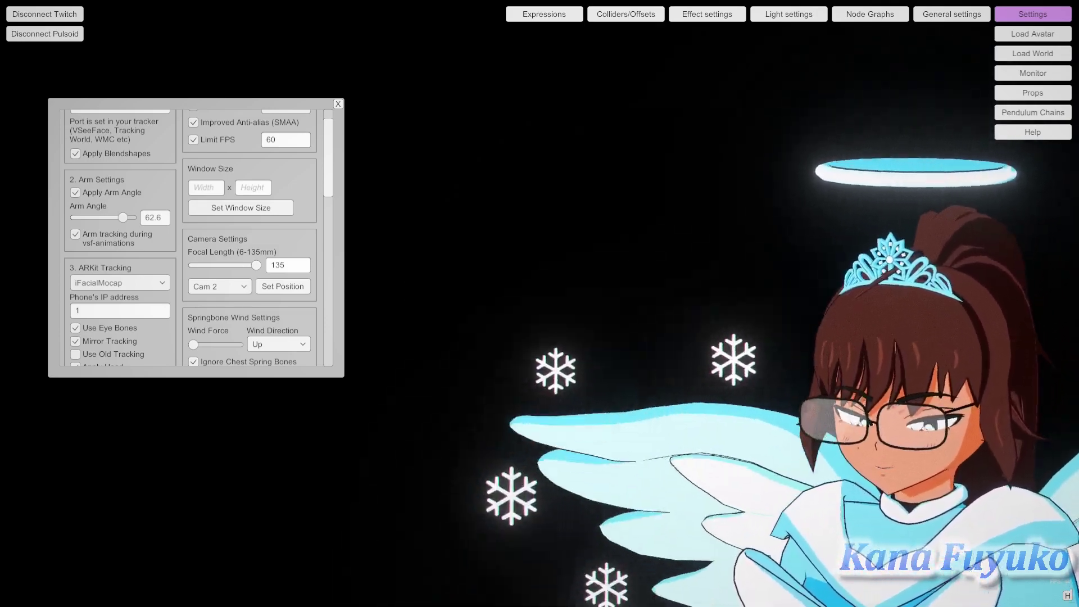
click(891, 14)
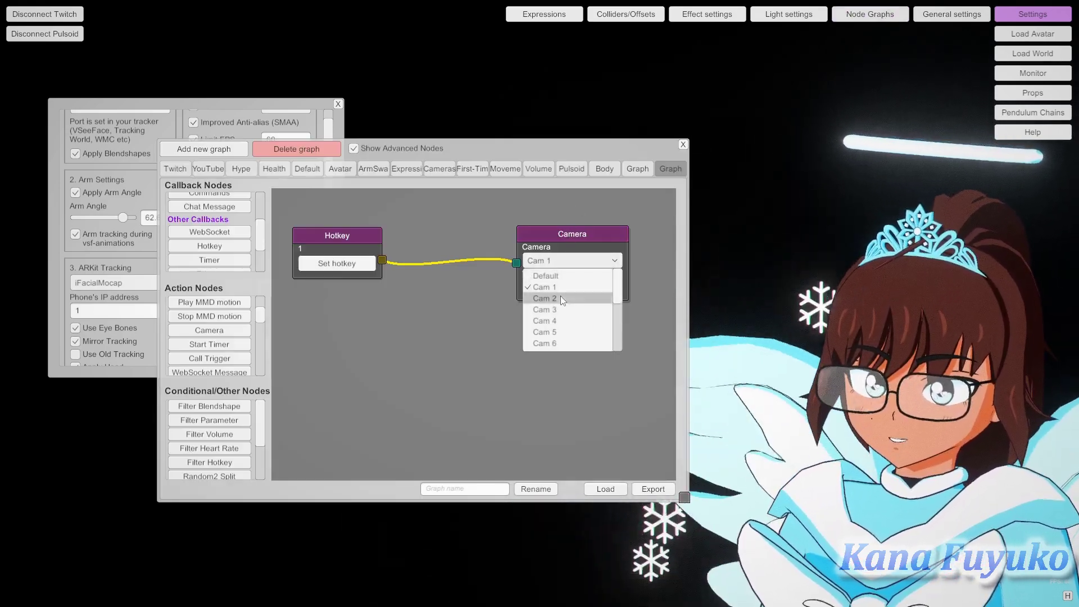
key(1)
click(683, 145)
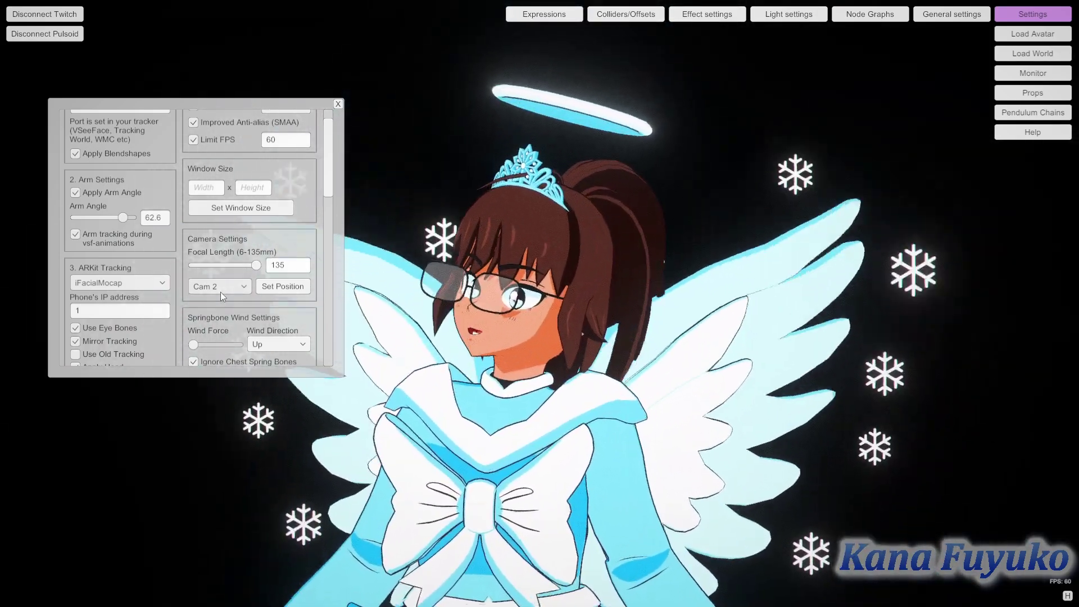
Step: Reset the live camera preset to Default and close the Settings window
click(220, 290)
click(218, 306)
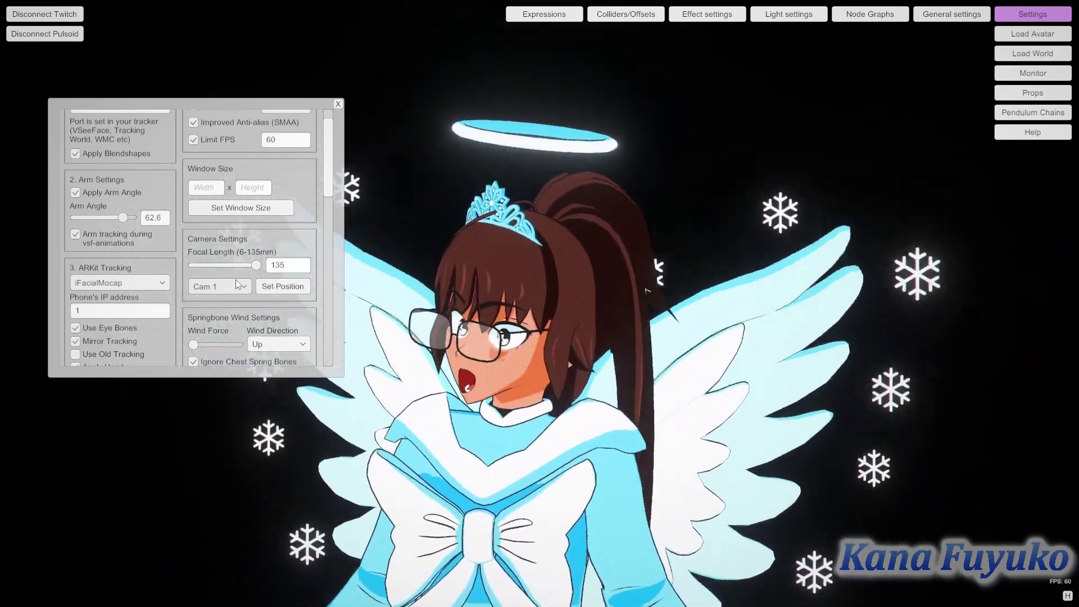
click(236, 286)
click(216, 302)
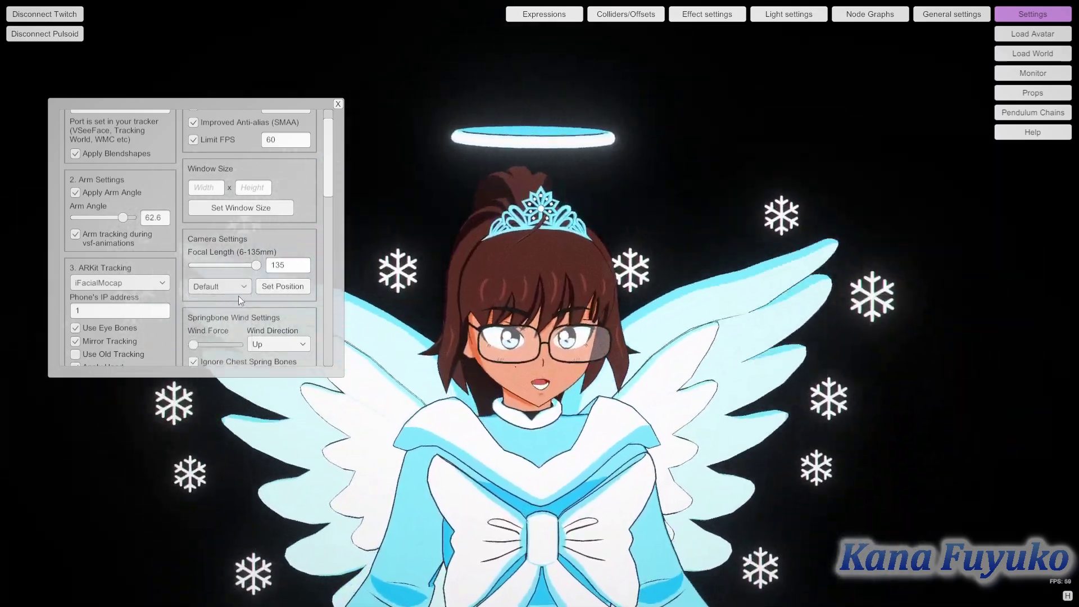
click(337, 105)
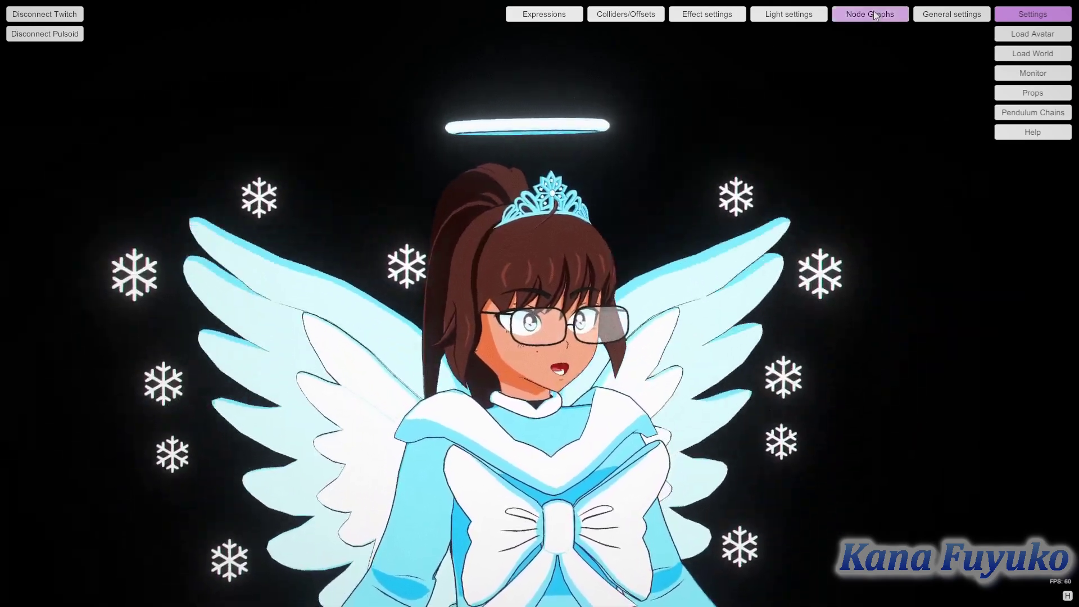
Step: Open the saved Cameras graph in a larger, repositioned node graph window
click(870, 14)
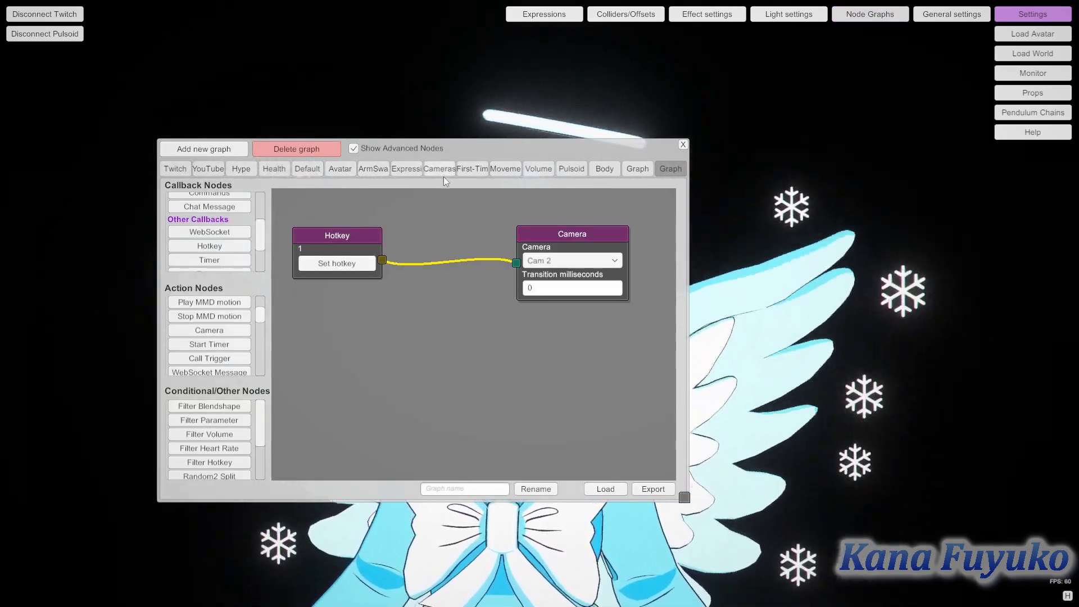
click(434, 169)
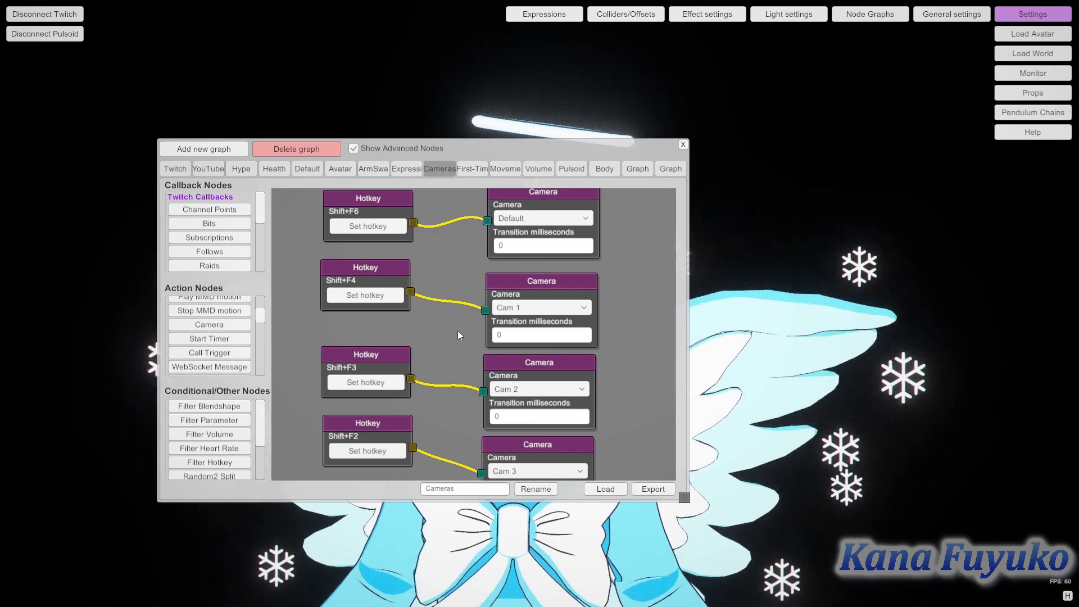
drag(695, 496, 744, 554)
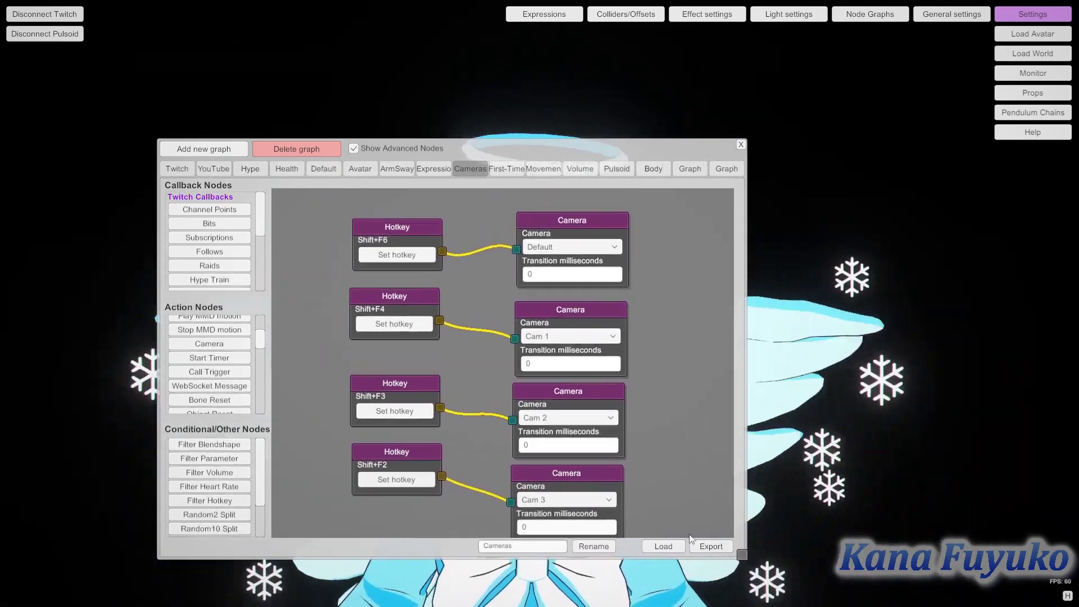
drag(518, 166, 437, 77)
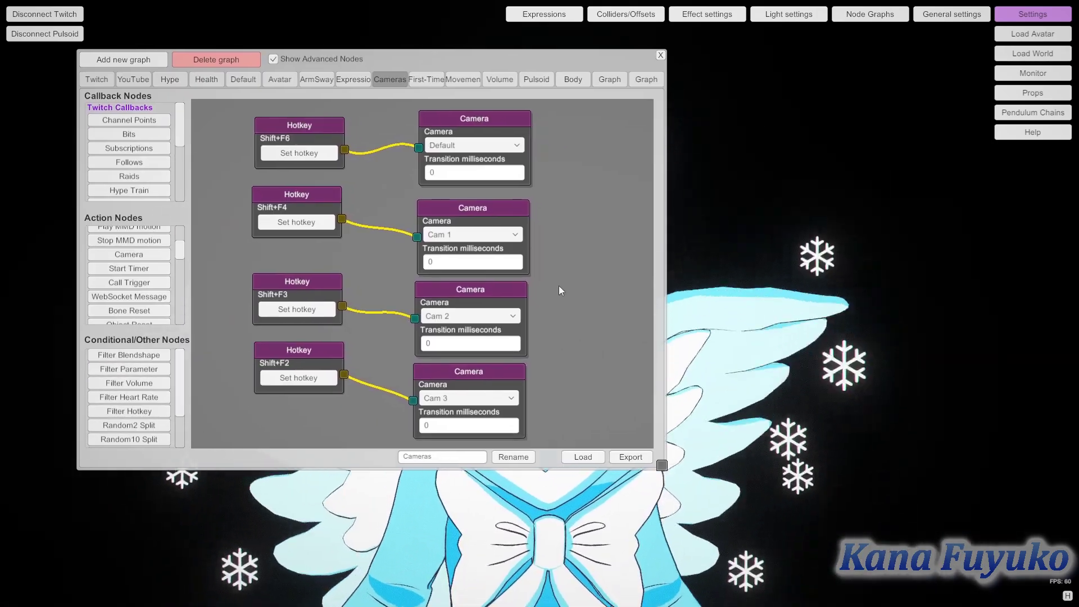